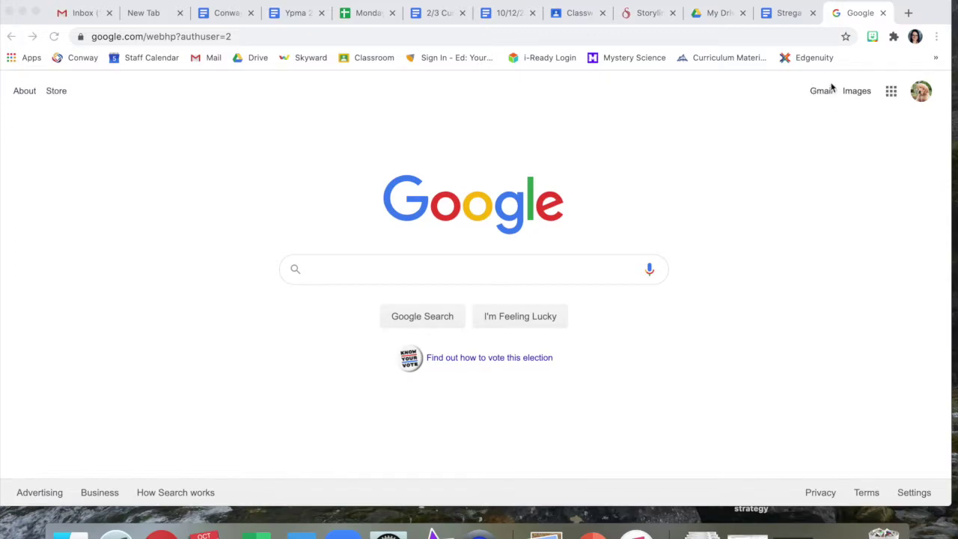
Enter 'gmail' as the query in the Google search box
{"action": "left_click", "coordinate": [892, 91]}
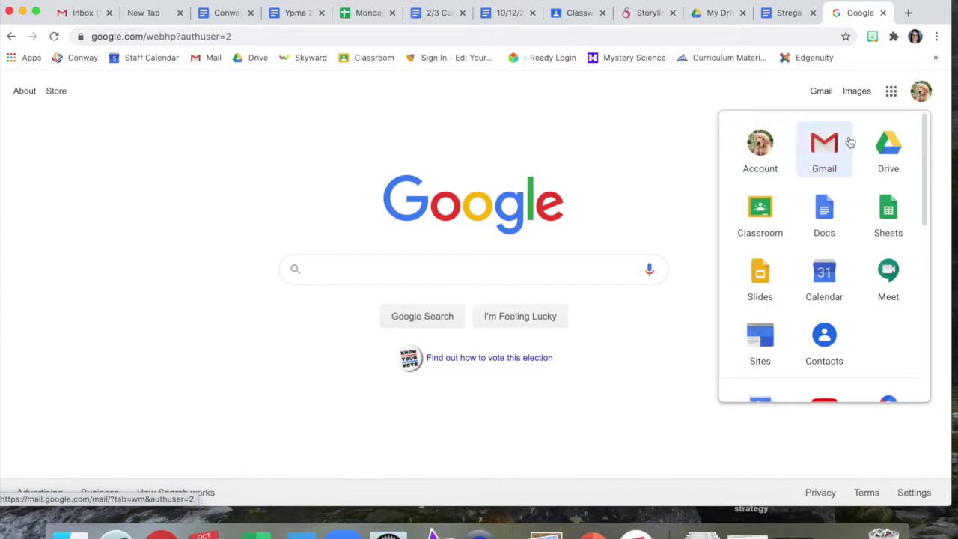
{"action": "left_click", "coordinate": [477, 275]}
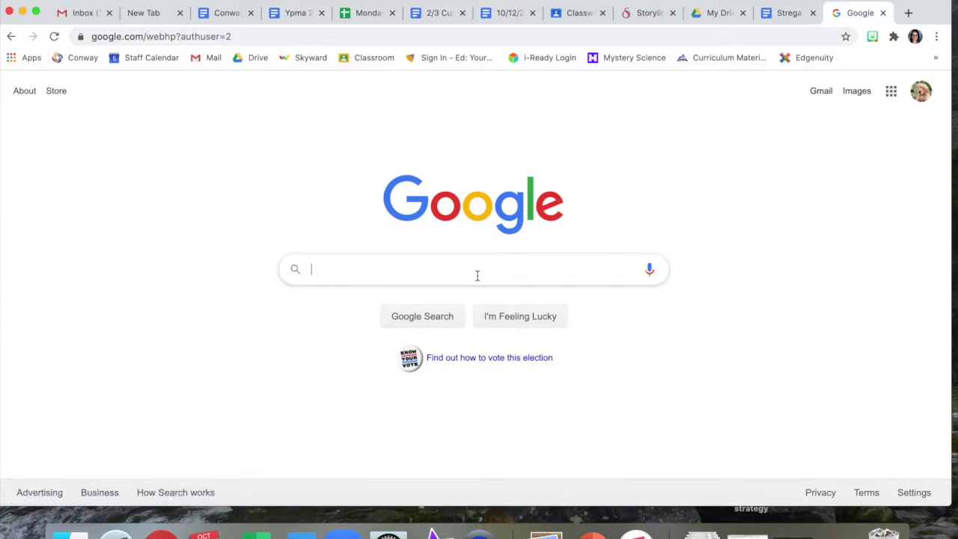
{"action": "type", "text": "gmail"}
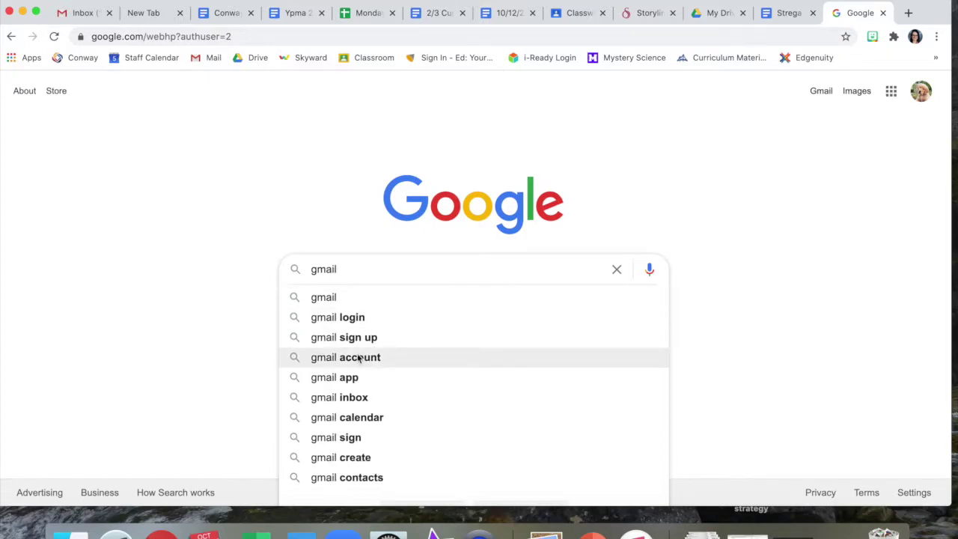
{"action": "left_click", "coordinate": [799, 194]}
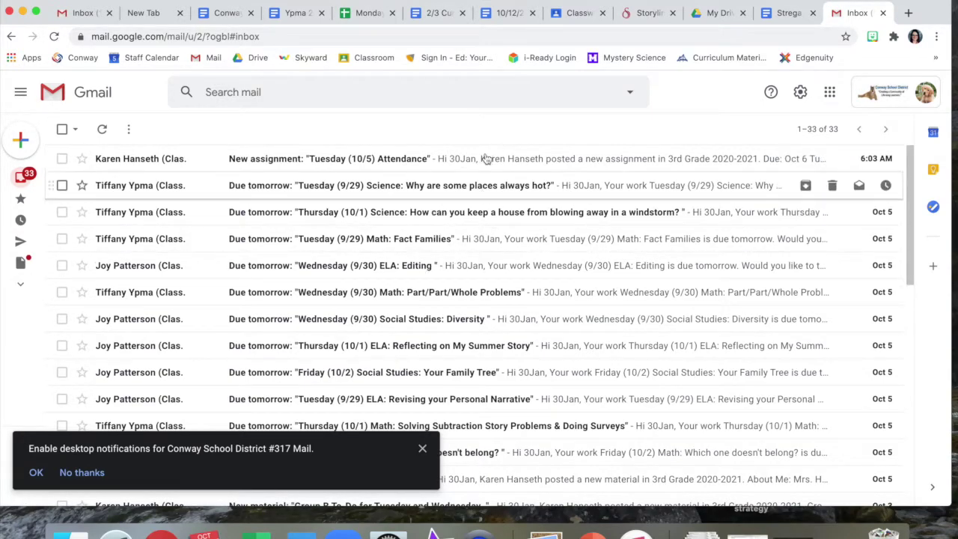
Dismiss the notifications banner, read the Tuesday (9/29) Science email, and return to the inbox
{"action": "left_click", "coordinate": [420, 450]}
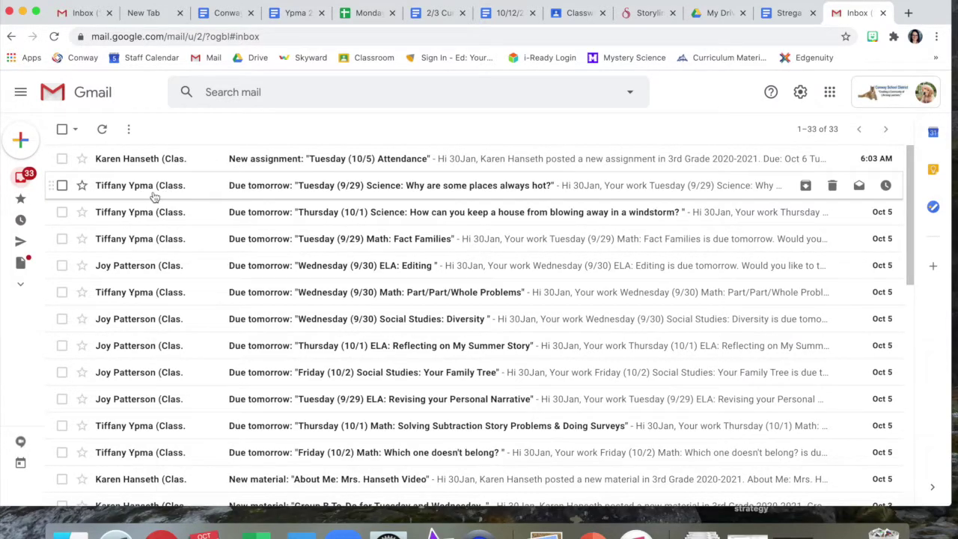
{"action": "mouse_move", "coordinate": [152, 193]}
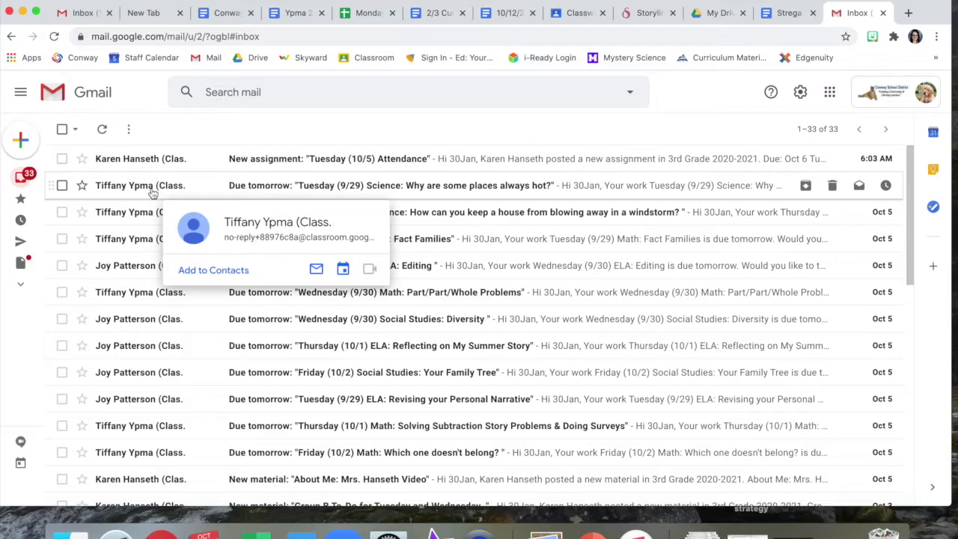
{"action": "left_click", "coordinate": [143, 191]}
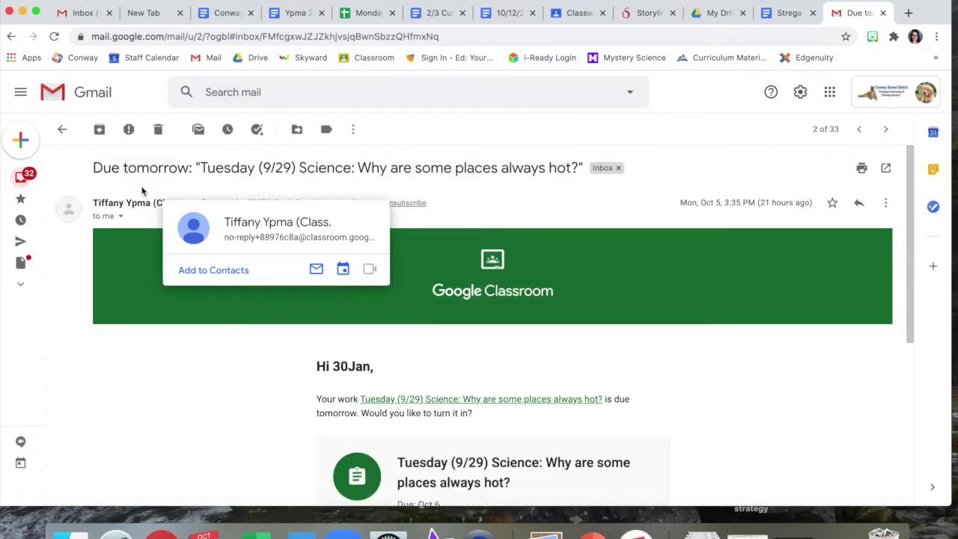
{"action": "scroll", "coordinate": [259, 439], "scroll_direction": "down", "scroll_amount": 5}
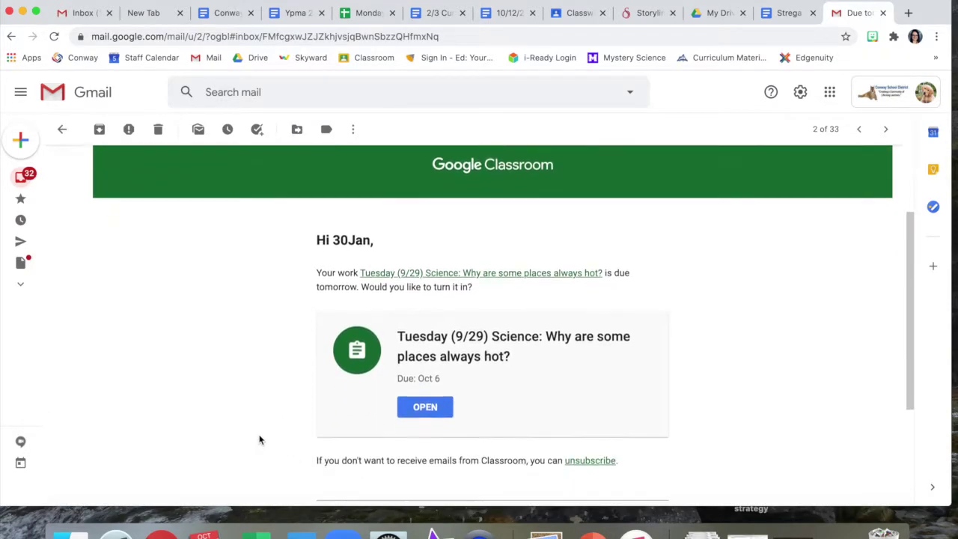
{"action": "scroll", "coordinate": [259, 439], "scroll_direction": "up", "scroll_amount": 4}
{"action": "scroll", "coordinate": [259, 439], "scroll_direction": "down", "scroll_amount": 3}
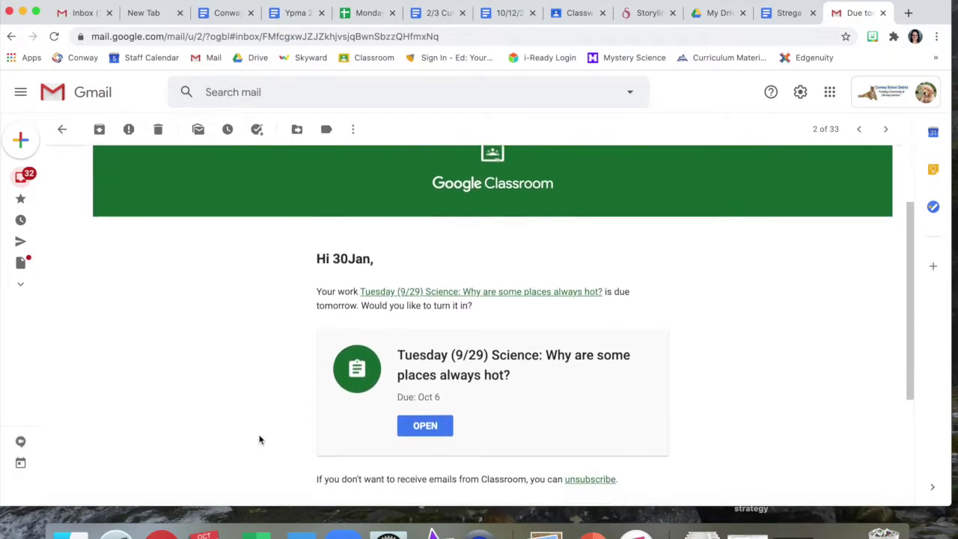
{"action": "scroll", "coordinate": [224, 374], "scroll_direction": "up", "scroll_amount": 2}
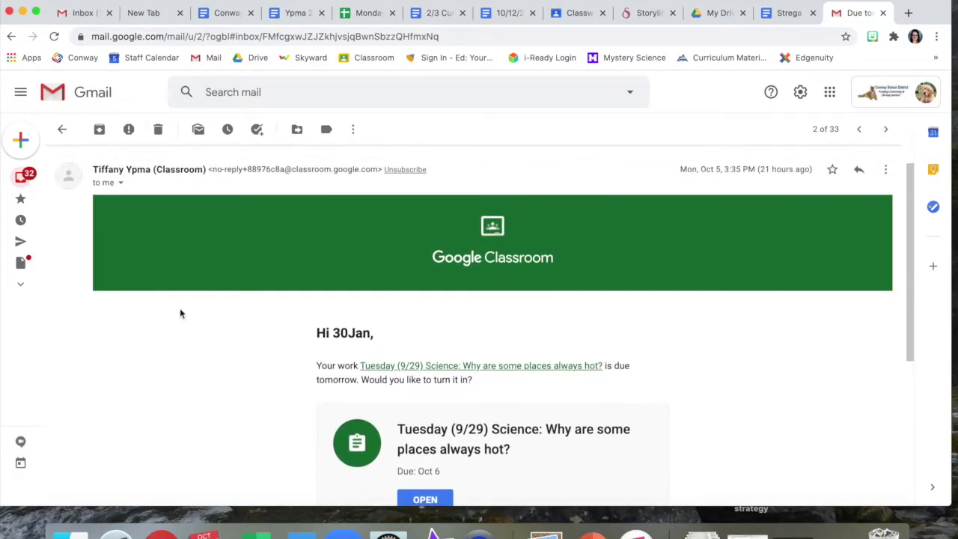
{"action": "left_click", "coordinate": [62, 129]}
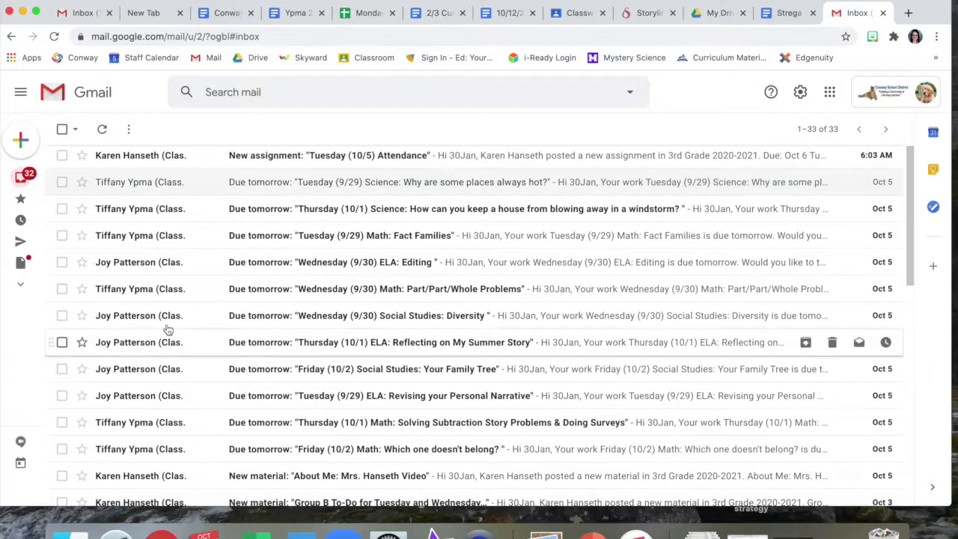
Select the five oldest emails: the Wednesday 9/30 ELA Editing email and four Tuesday 9/29 notices
{"action": "scroll", "coordinate": [169, 330], "scroll_direction": "down", "scroll_amount": 4}
{"action": "scroll", "coordinate": [169, 330], "scroll_direction": "down", "scroll_amount": 5}
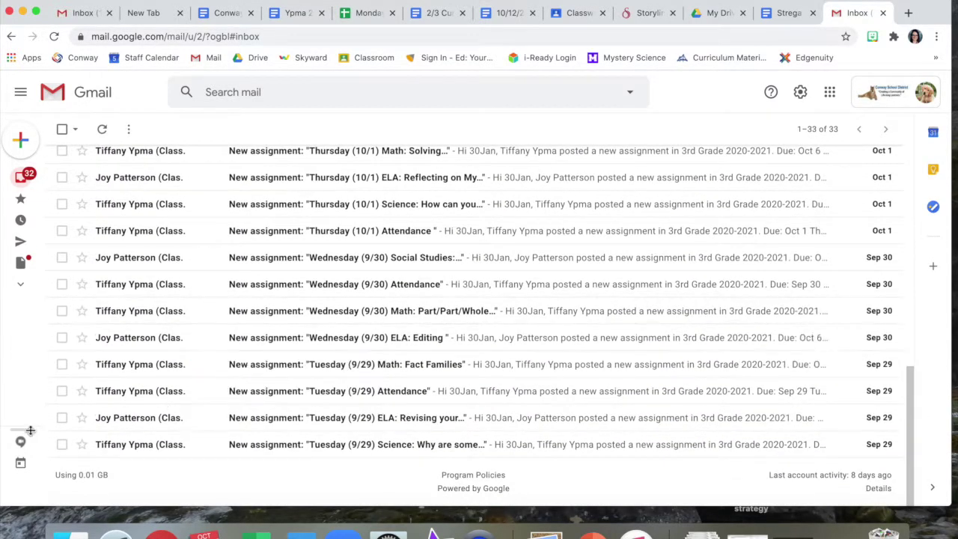
{"action": "scroll", "coordinate": [150, 393], "scroll_direction": "up", "scroll_amount": 1}
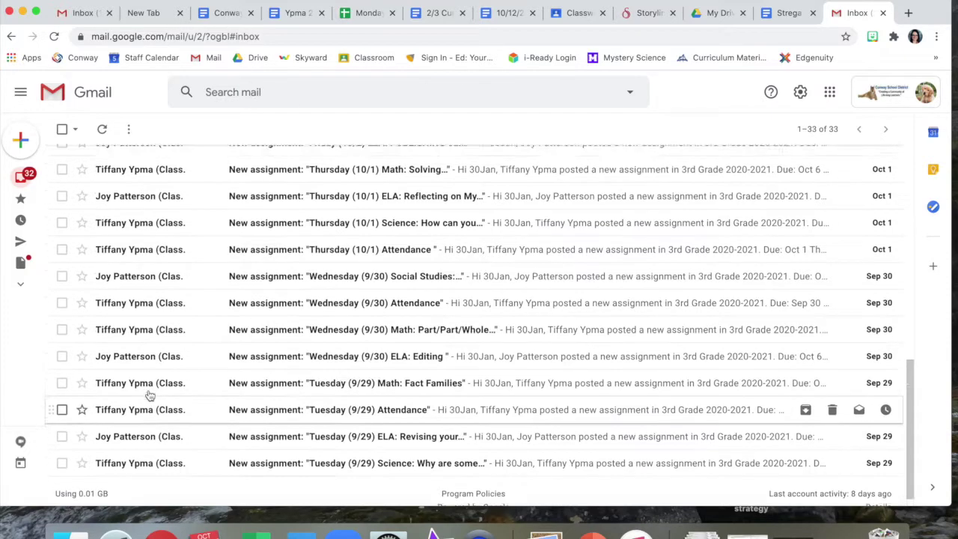
{"action": "mouse_move", "coordinate": [150, 395]}
{"action": "scroll", "coordinate": [150, 395], "scroll_direction": "up", "scroll_amount": 2}
{"action": "scroll", "coordinate": [134, 390], "scroll_direction": "down", "scroll_amount": 2}
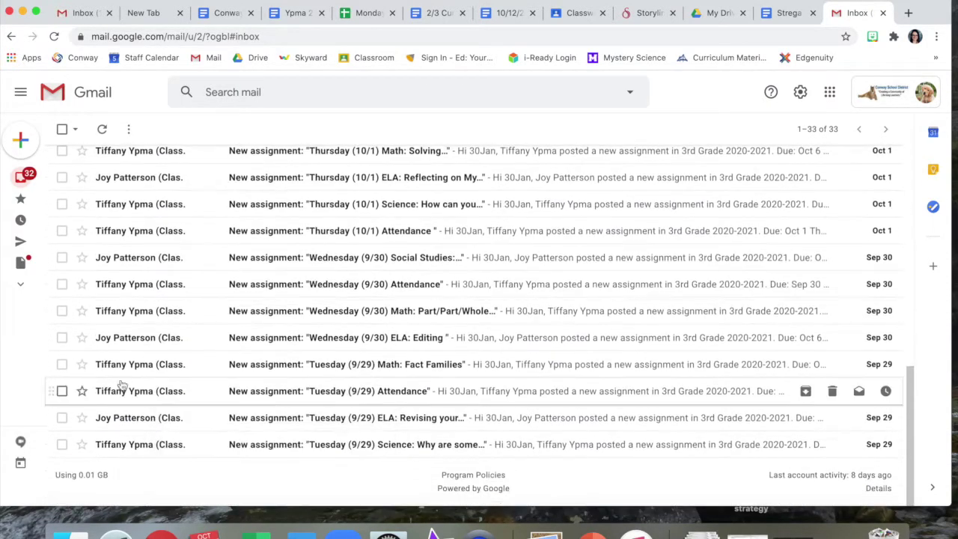
{"action": "left_click", "coordinate": [61, 444]}
{"action": "left_click", "coordinate": [61, 417]}
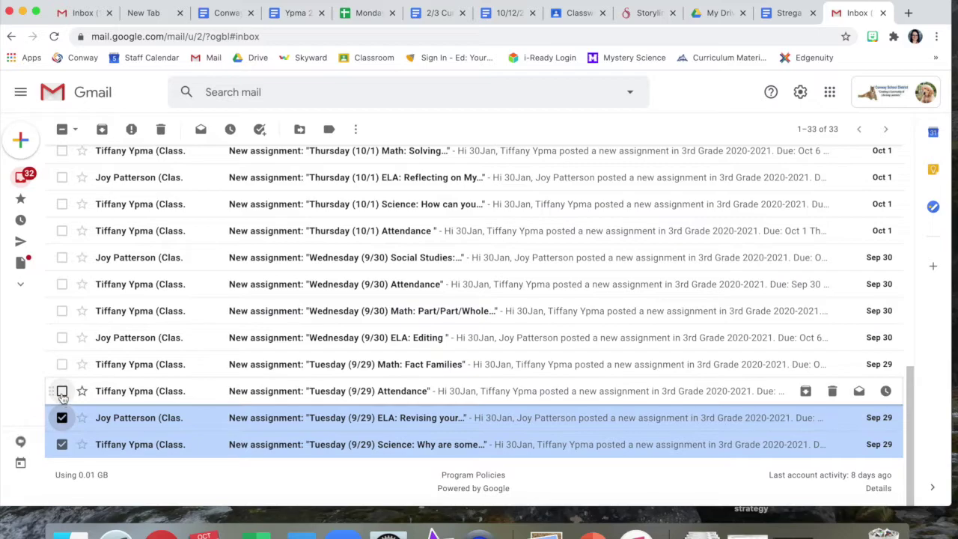
{"action": "left_click", "coordinate": [61, 391]}
{"action": "left_click", "coordinate": [61, 364]}
{"action": "left_click", "coordinate": [61, 337]}
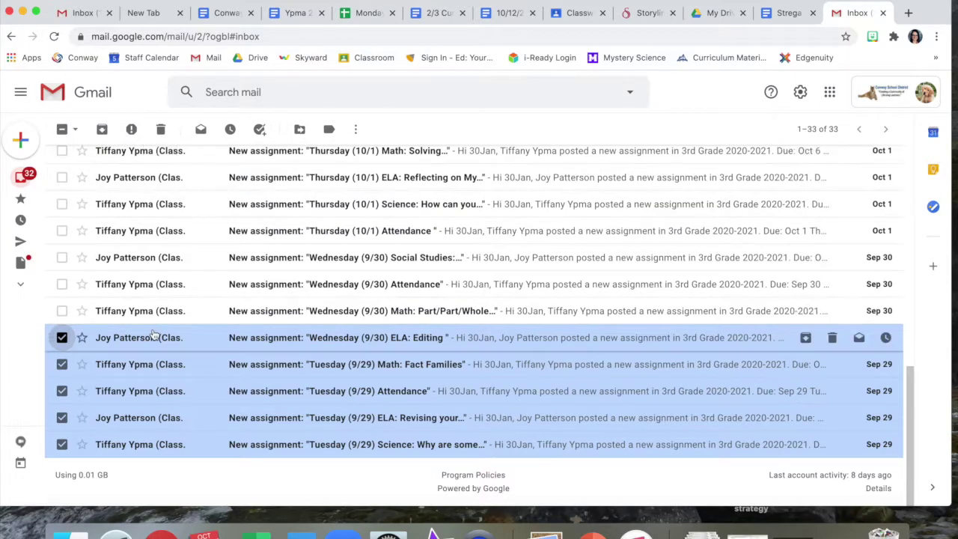
Move the five selected emails to Trash, leaving 28 conversations
{"action": "left_click", "coordinate": [160, 130]}
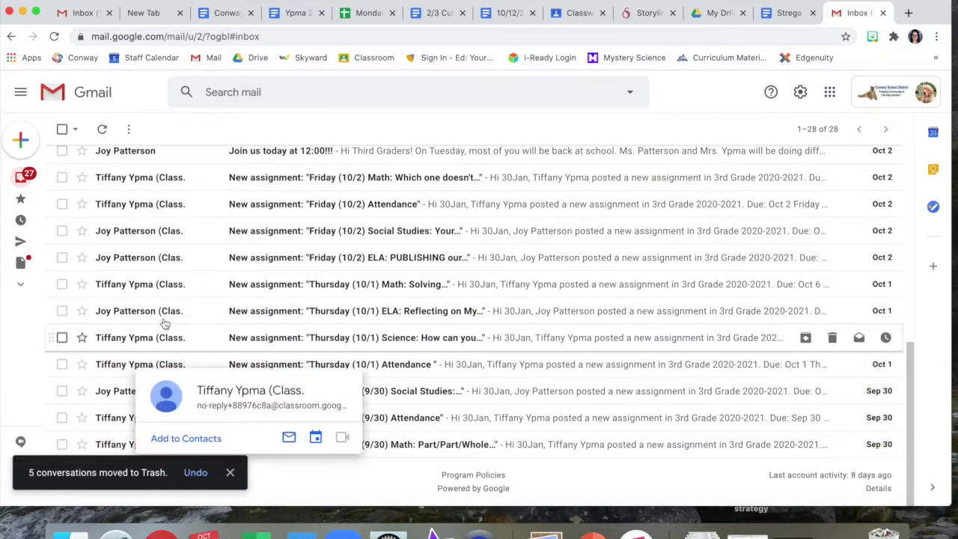
{"action": "scroll", "coordinate": [208, 317], "scroll_direction": "up", "scroll_amount": 1}
{"action": "scroll", "coordinate": [208, 316], "scroll_direction": "down", "scroll_amount": 1}
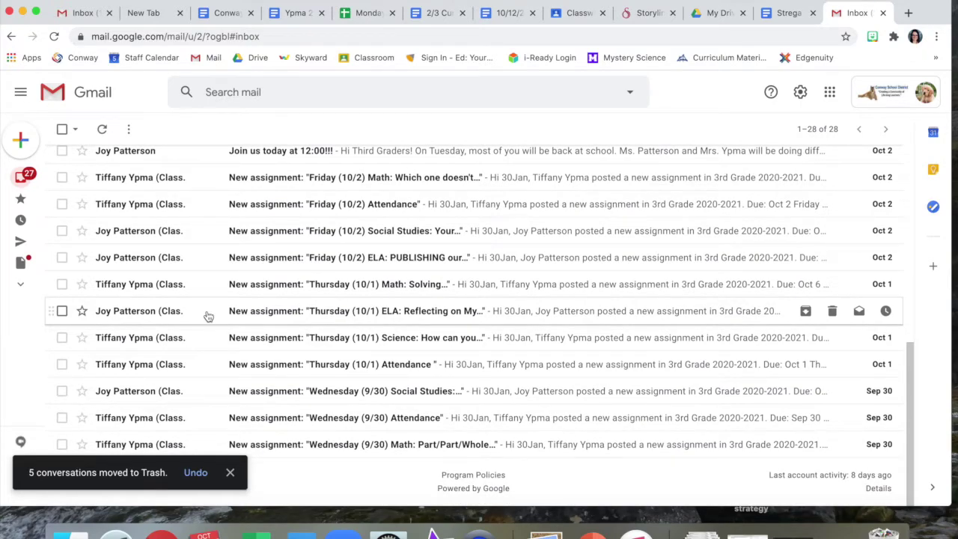
{"action": "mouse_move", "coordinate": [34, 264]}
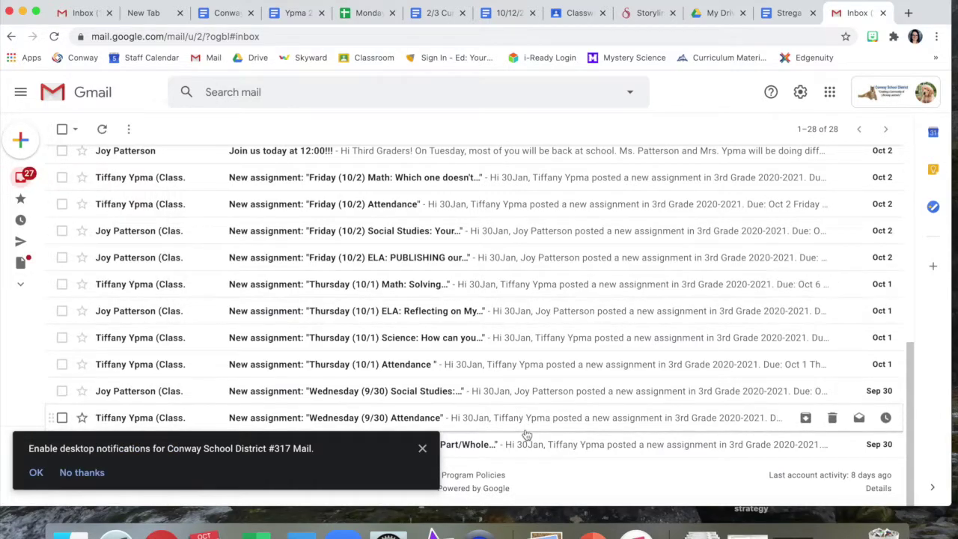
Close the 'Enable desktop notifications' banner over the inbox
{"action": "left_click", "coordinate": [423, 448]}
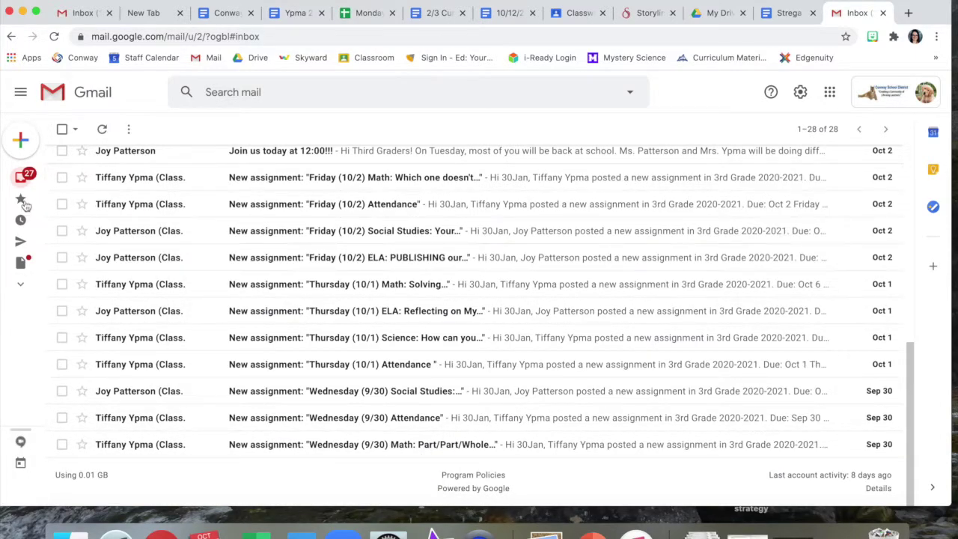
{"action": "mouse_move", "coordinate": [21, 291]}
{"action": "mouse_move", "coordinate": [1, 326]}
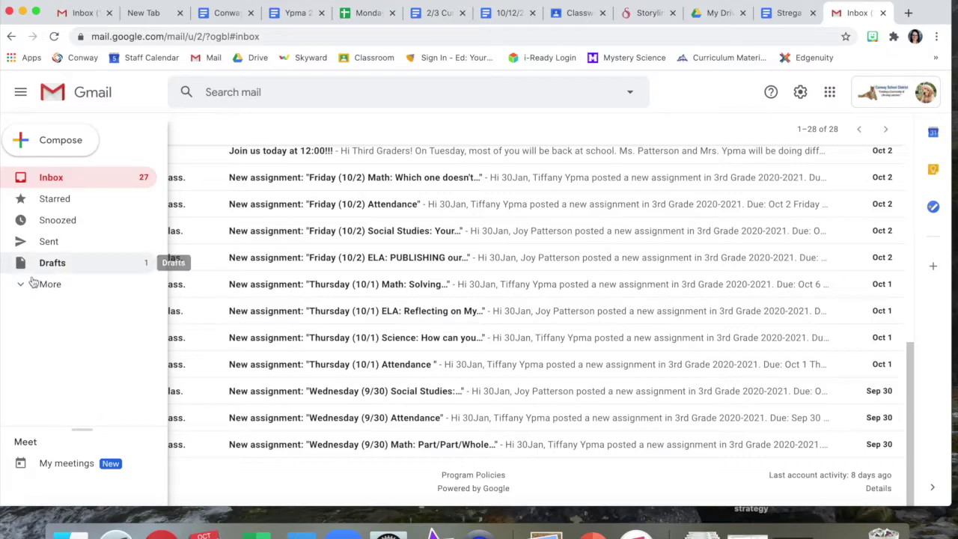
Expand the extra sidebar folders and open Trash to view the 108 deleted conversations
{"action": "left_click", "coordinate": [23, 286]}
{"action": "left_click", "coordinate": [24, 288]}
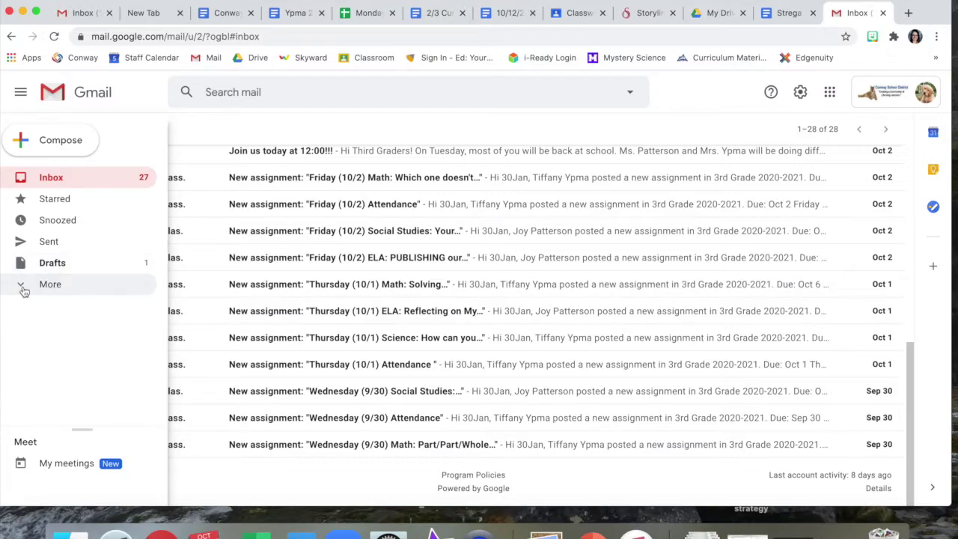
{"action": "left_click", "coordinate": [23, 289]}
{"action": "scroll", "coordinate": [37, 314], "scroll_direction": "down", "scroll_amount": 2}
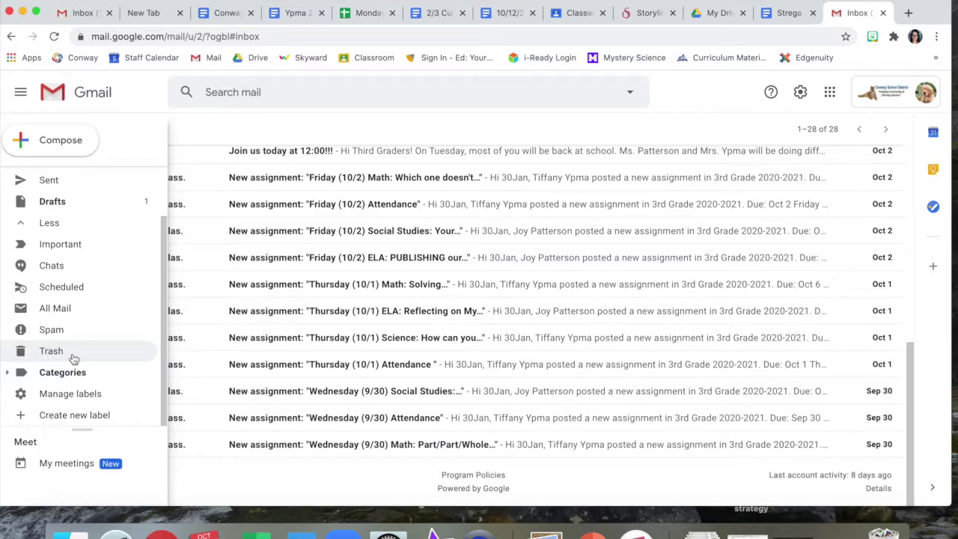
{"action": "left_click", "coordinate": [73, 358]}
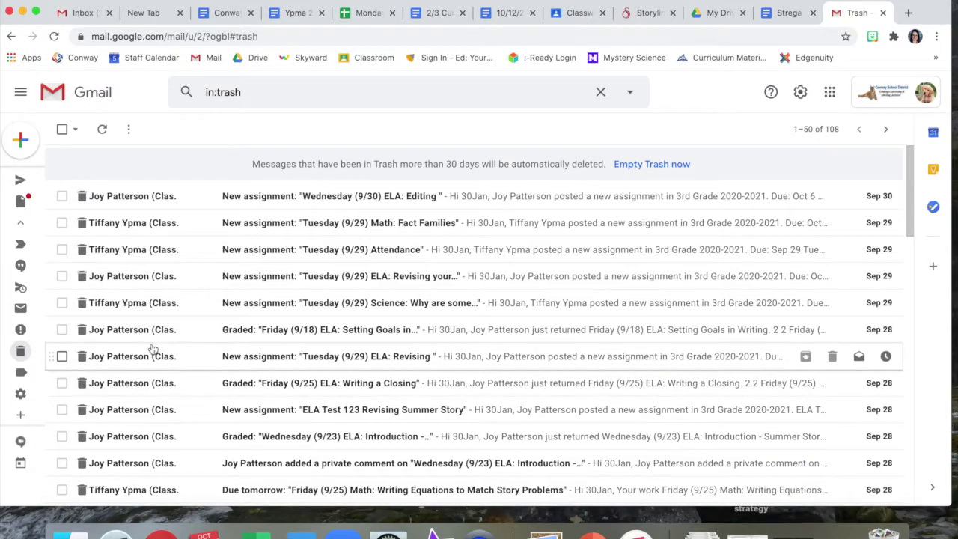
{"action": "scroll", "coordinate": [193, 277], "scroll_direction": "down", "scroll_amount": 2}
{"action": "scroll", "coordinate": [190, 277], "scroll_direction": "up", "scroll_amount": 2}
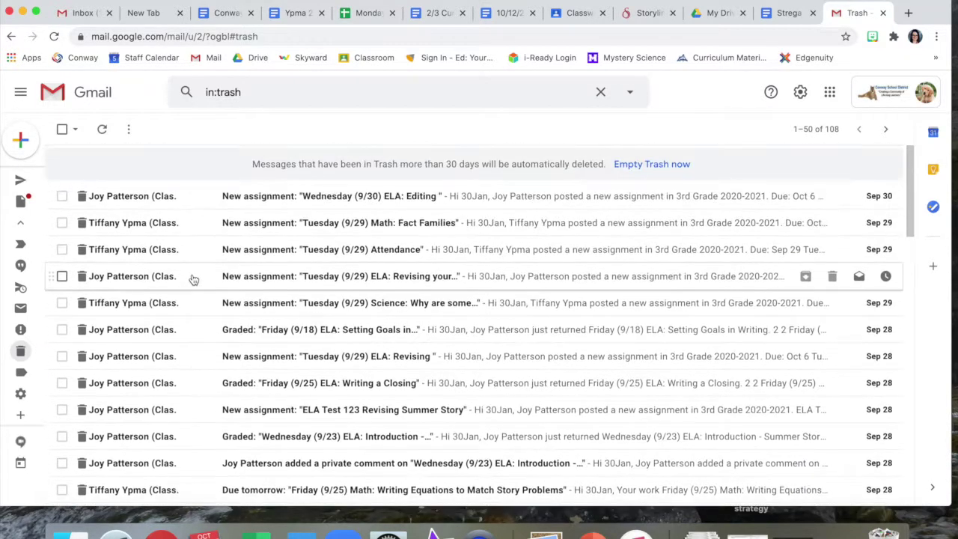
Move the trashed Tuesday (9/29) Math Fact Families email back to the Inbox
{"action": "left_click", "coordinate": [62, 224]}
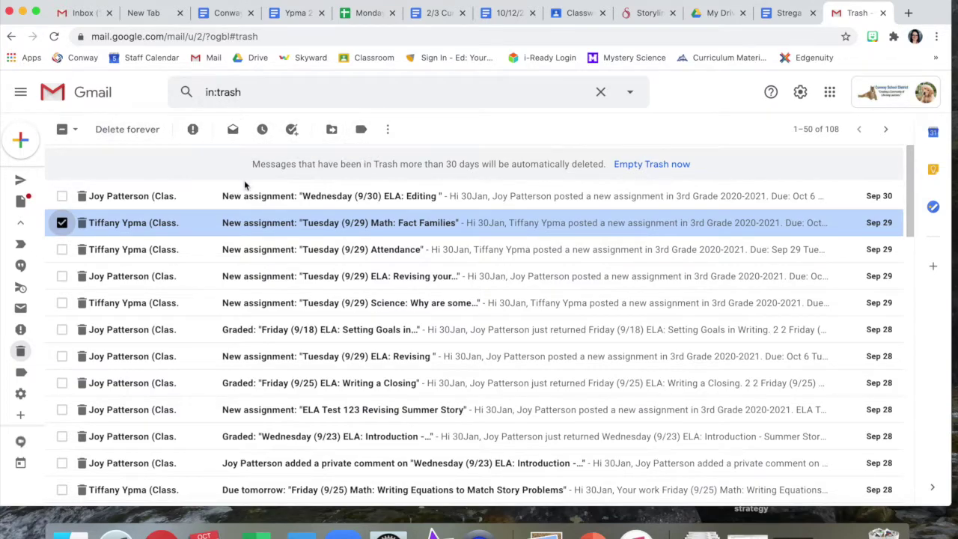
{"action": "left_click", "coordinate": [331, 130]}
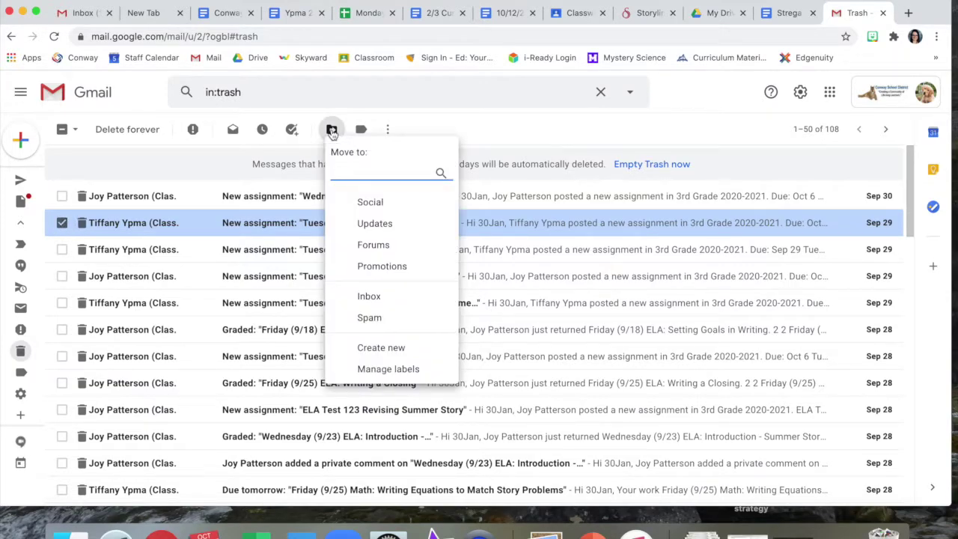
{"action": "left_click", "coordinate": [381, 298]}
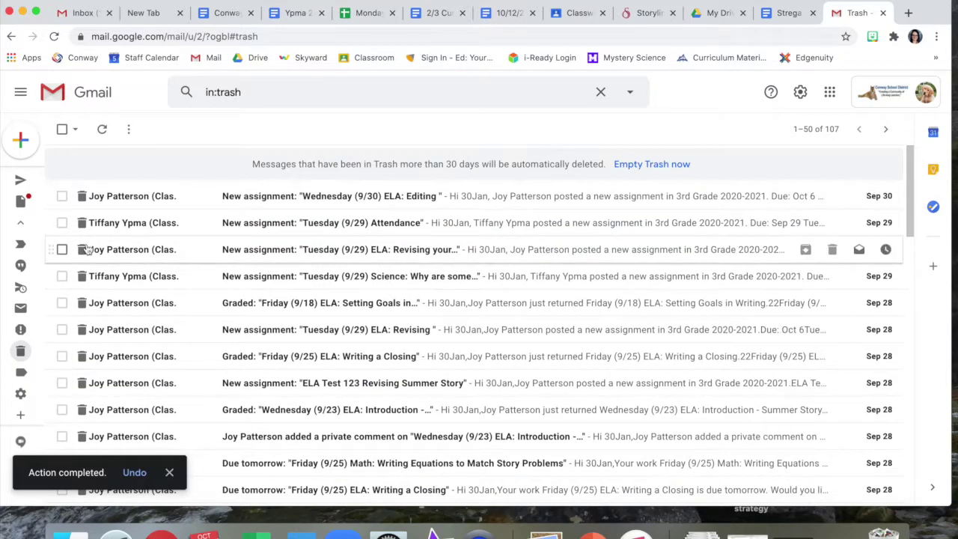
Return to the Inbox, now showing 29 conversations
{"action": "mouse_move", "coordinate": [13, 173]}
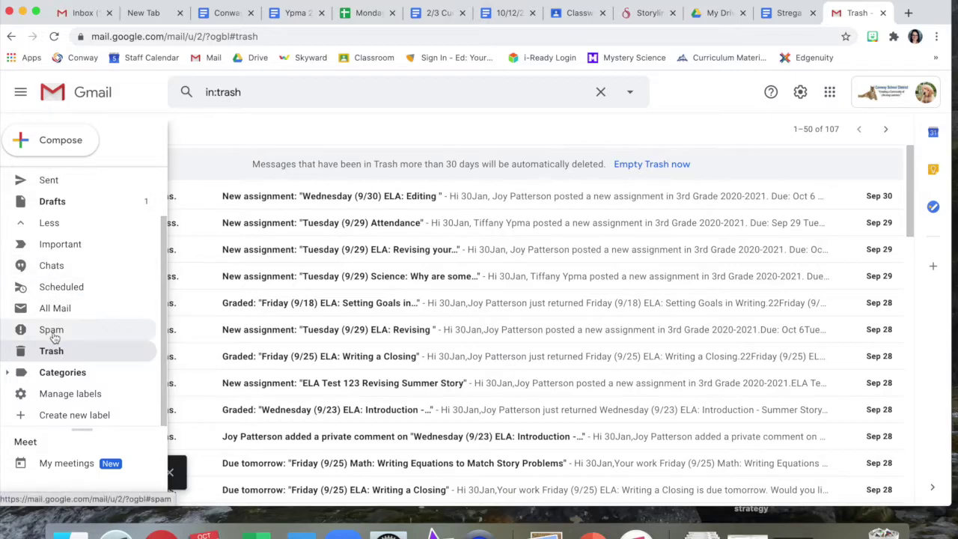
{"action": "scroll", "coordinate": [80, 279], "scroll_direction": "up", "scroll_amount": 2}
{"action": "left_click", "coordinate": [64, 182]}
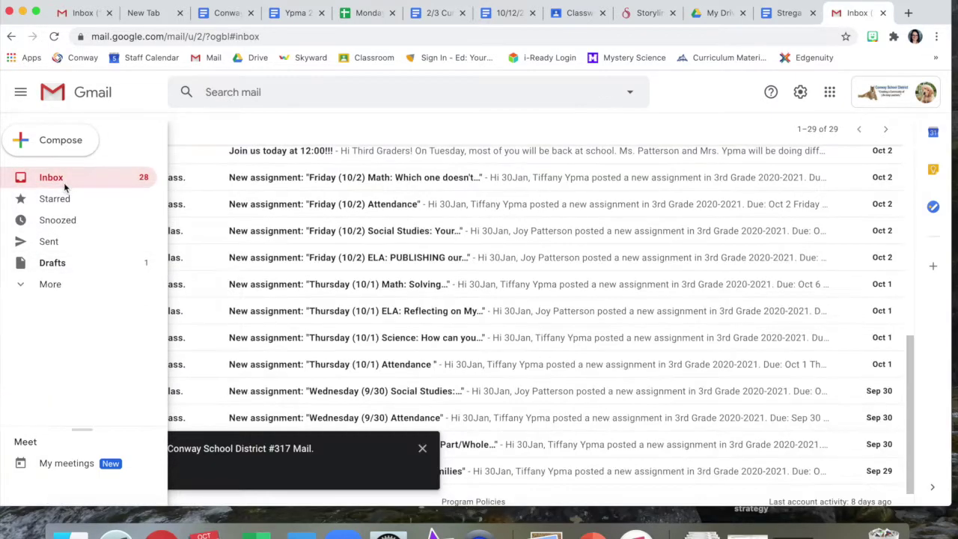
Dismiss the notifications banner and start a blank New Message with Compose
{"action": "scroll", "coordinate": [327, 242], "scroll_direction": "down", "scroll_amount": 1}
{"action": "scroll", "coordinate": [327, 242], "scroll_direction": "up", "scroll_amount": 10}
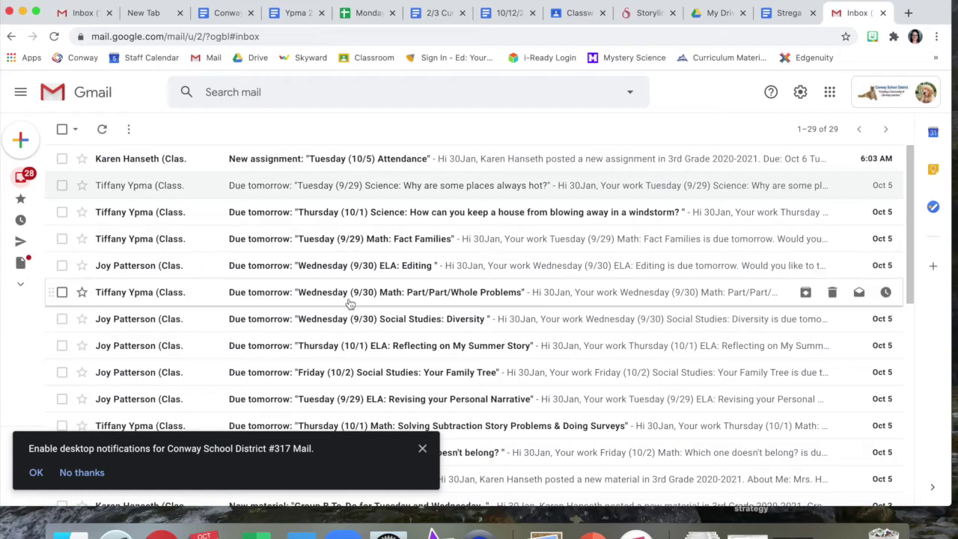
{"action": "left_click", "coordinate": [422, 449]}
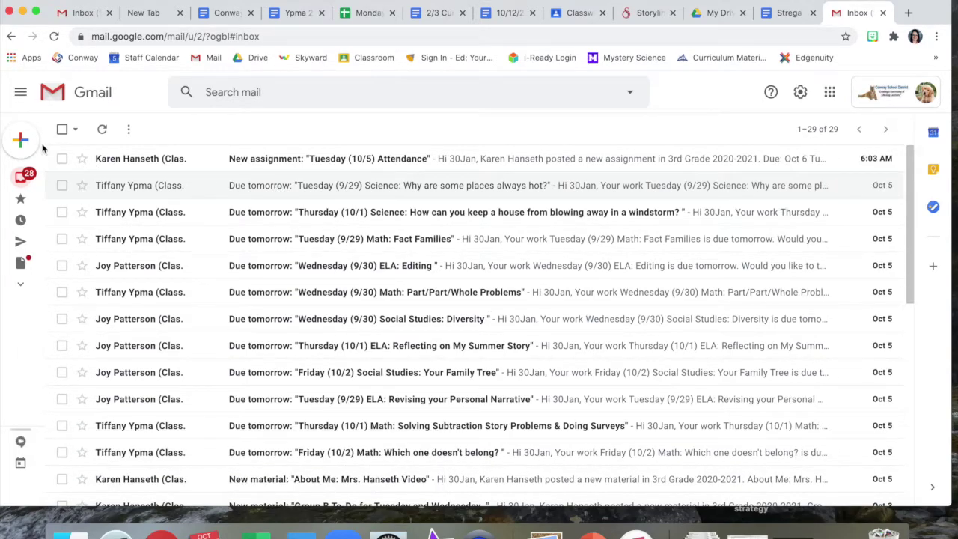
{"action": "mouse_move", "coordinate": [32, 147]}
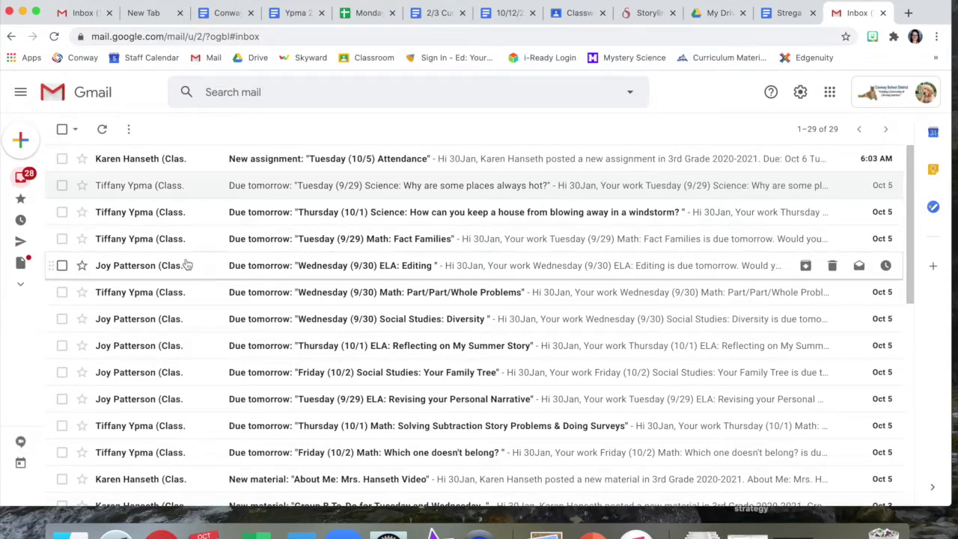
{"action": "left_click", "coordinate": [25, 147]}
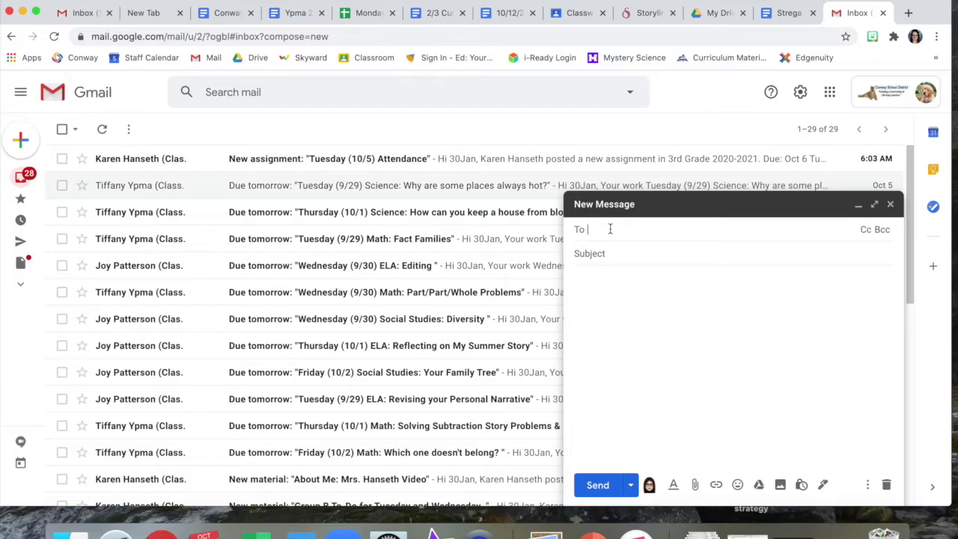
Add the teacher's school e-mail address as the recipient via the autocomplete suggestion
{"action": "type", "text": "ypm"}
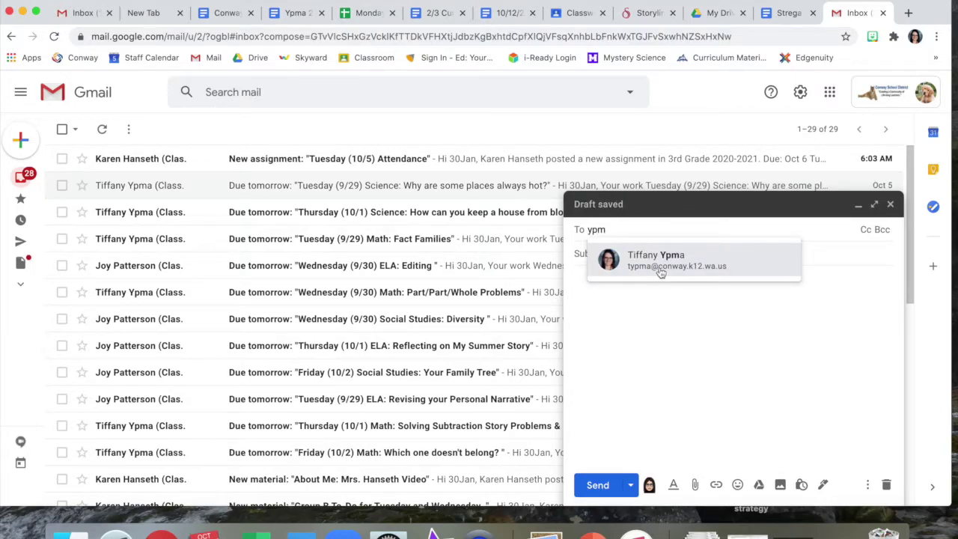
{"action": "left_click", "coordinate": [685, 260]}
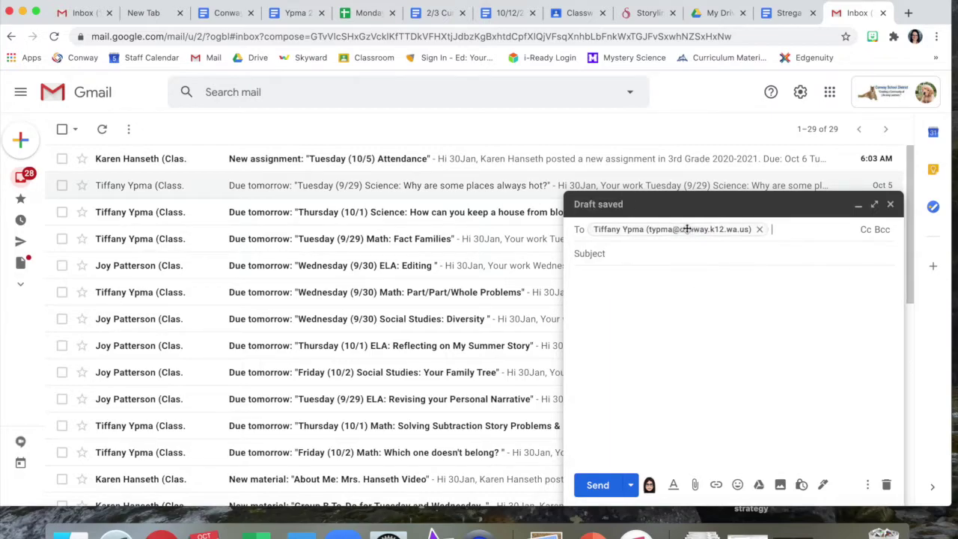
{"action": "mouse_move", "coordinate": [686, 229]}
{"action": "left_click", "coordinate": [626, 255]}
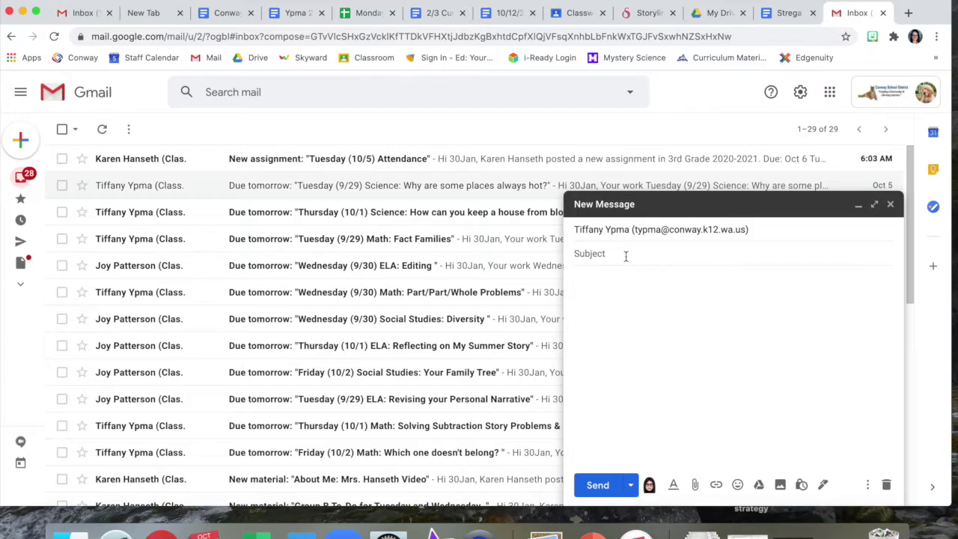
Enter 'math question' as the subject and move into the message body
{"action": "type", "text": "math question"}
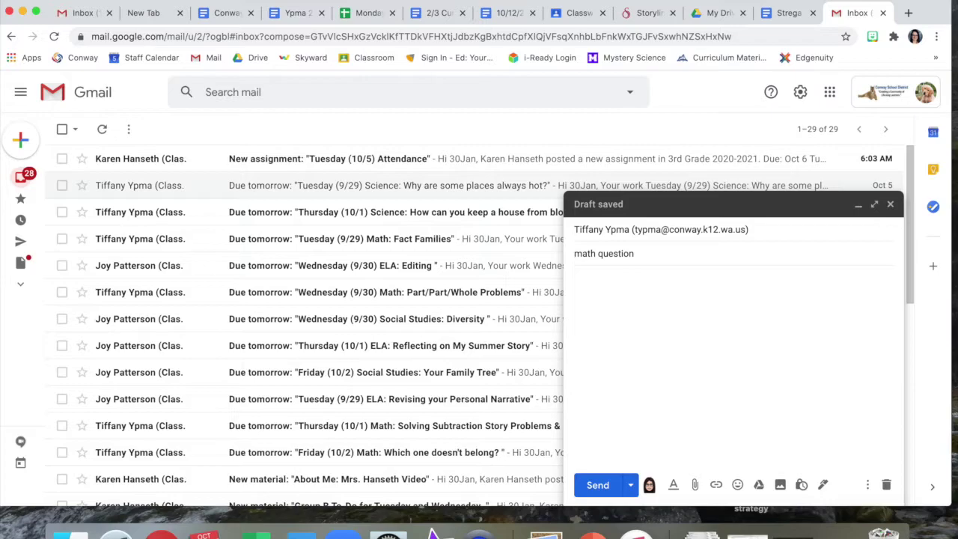
{"action": "left_click", "coordinate": [651, 281]}
{"action": "type", "text": "Hello"}
{"action": "key", "text": "BackSpace"}
{"action": "key", "text": "BackSpace"}
{"action": "key", "text": "BackSpace"}
{"action": "key", "text": "BackSpace"}
{"action": "key", "text": "BackSpace"}
{"action": "key", "text": "BackSpace"}
{"action": "key", "text": "BackSpace"}
{"action": "type", "text": "Dear "}
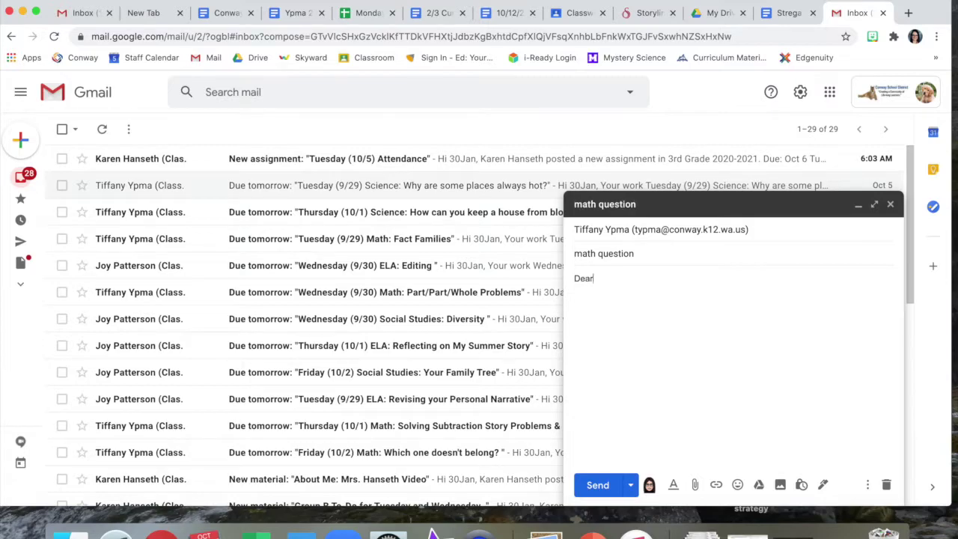
{"action": "type", "text": "Mr."}
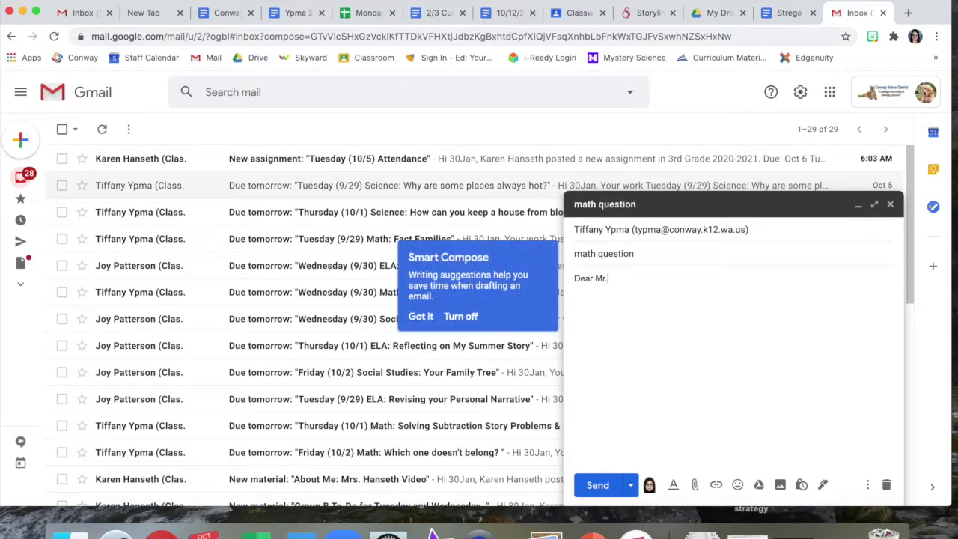
{"action": "left_click", "coordinate": [421, 316]}
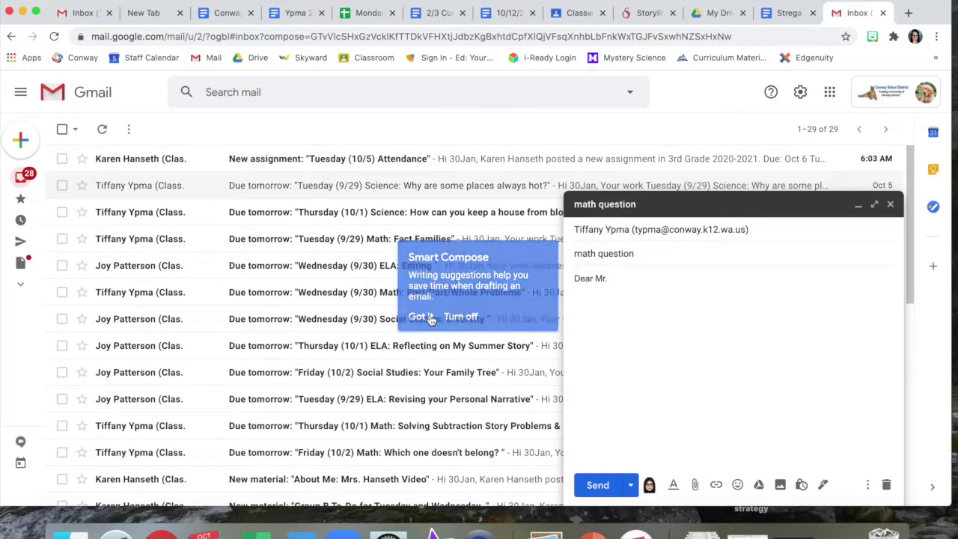
{"action": "type", "text": "D"}
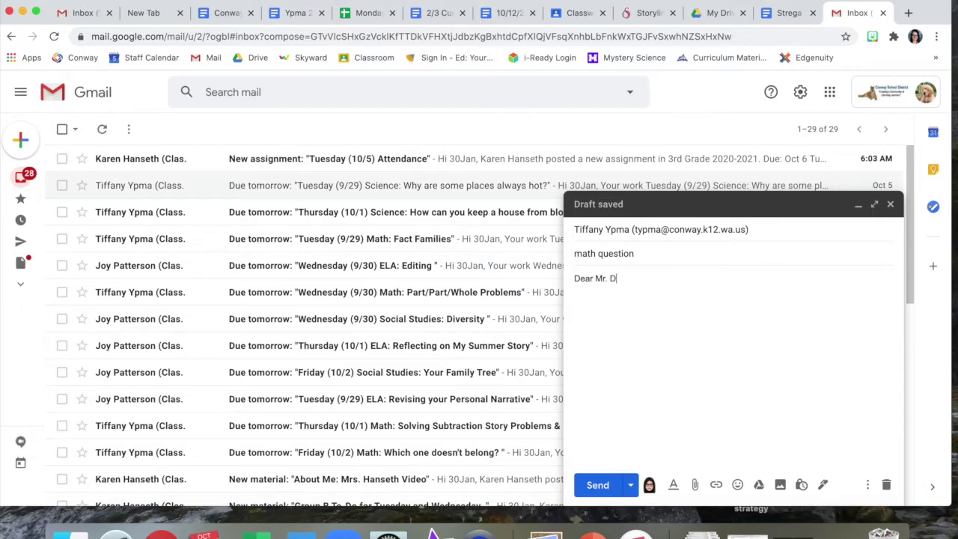
{"action": "type", "text": "ickinson,"}
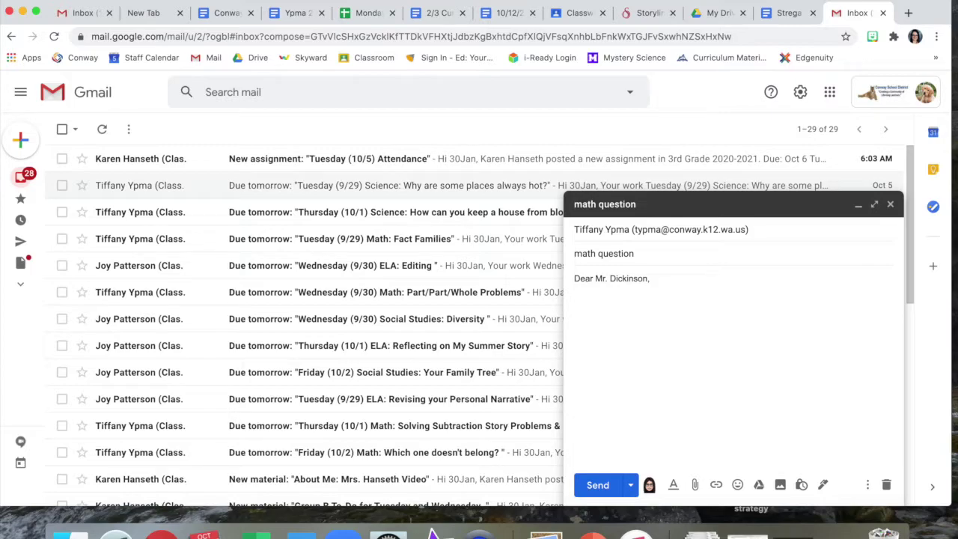
{"action": "key", "text": "Return"}
{"action": "key", "text": "BackSpace"}
{"action": "key", "text": "BackSpace"}
{"action": "key", "text": "BackSpace"}
{"action": "key", "text": "BackSpace"}
{"action": "key", "text": "BackSpace"}
{"action": "key", "text": "BackSpace"}
{"action": "key", "text": "BackSpace"}
{"action": "key", "text": "BackSpace"}
{"action": "key", "text": "BackSpace"}
{"action": "key", "text": "BackSpace"}
{"action": "key", "text": "BackSpace"}
{"action": "key", "text": "BackSpace"}
{"action": "key", "text": "BackSpace"}
{"action": "key", "text": "BackSpace"}
{"action": "key", "text": "BackSpace"}
{"action": "key", "text": "BackSpace"}
{"action": "key", "text": "BackSpace"}
{"action": "key", "text": "BackSpace"}
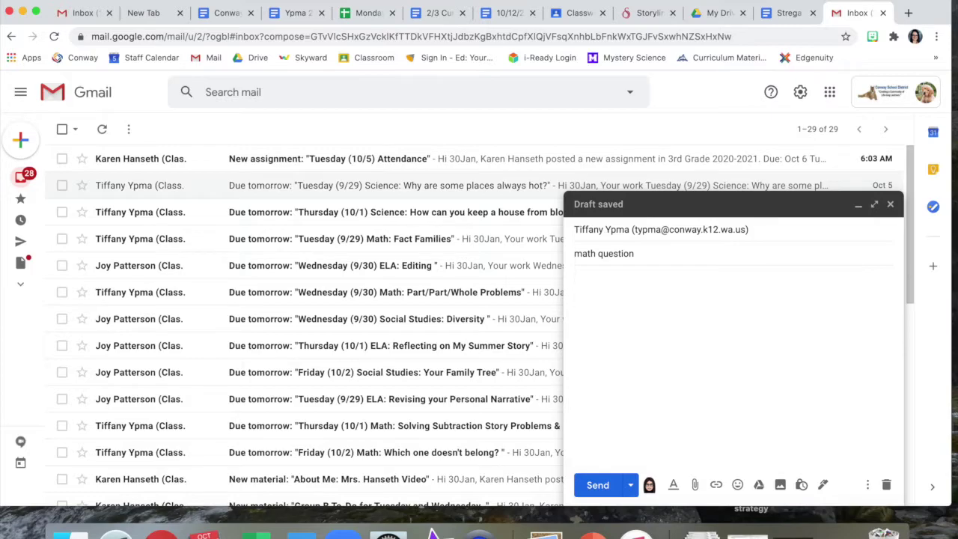
{"action": "type", "text": "Hi,"}
{"action": "key", "text": "Return"}
{"action": "key", "text": "BackSpace"}
{"action": "key", "text": "BackSpace"}
{"action": "key", "text": "BackSpace"}
{"action": "key", "text": "BackSpace"}
{"action": "type", "text": "How do I "}
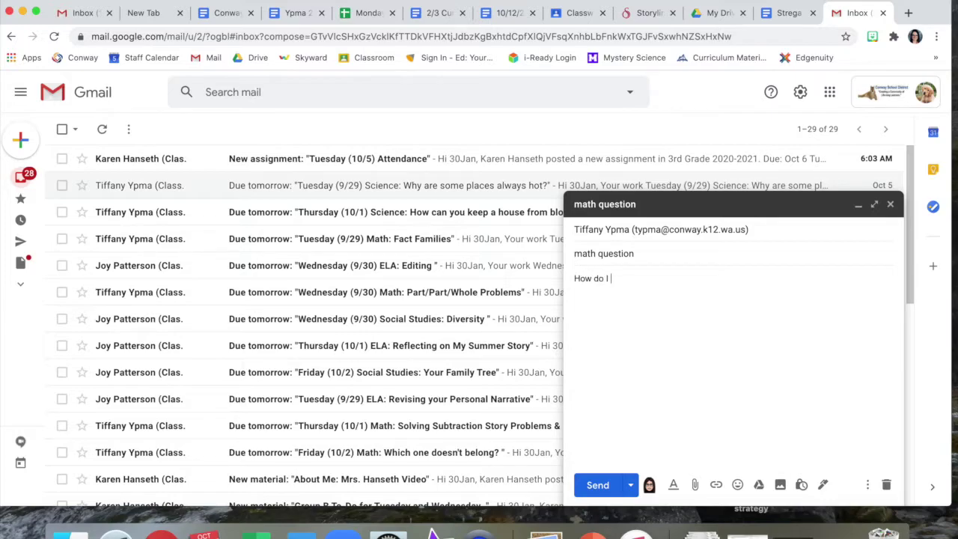
{"action": "type", "text": "turn in the doc"}
{"action": "type", "text": "/ "}
{"action": "type", "text": "?"}
{"action": "key", "text": "BackSpace"}
{"action": "key", "text": "BackSpace"}
{"action": "key", "text": "BackSpace"}
{"action": "key", "text": "BackSpace"}
{"action": "key", "text": "BackSpace"}
{"action": "key", "text": "BackSpace"}
{"action": "key", "text": "BackSpace"}
{"action": "key", "text": "BackSpace"}
{"action": "key", "text": "BackSpace"}
{"action": "key", "text": "BackSpace"}
{"action": "key", "text": "BackSpace"}
{"action": "key", "text": "BackSpace"}
{"action": "key", "text": "BackSpace"}
{"action": "key", "text": "BackSpace"}
{"action": "key", "text": "BackSpace"}
{"action": "key", "text": "BackSpace"}
{"action": "key", "text": "BackSpace"}
{"action": "key", "text": "BackSpace"}
{"action": "key", "text": "BackSpace"}
{"action": "key", "text": "BackSpace"}
{"action": "key", "text": "BackSpace"}
{"action": "key", "text": "BackSpace"}
{"action": "key", "text": "Tab"}
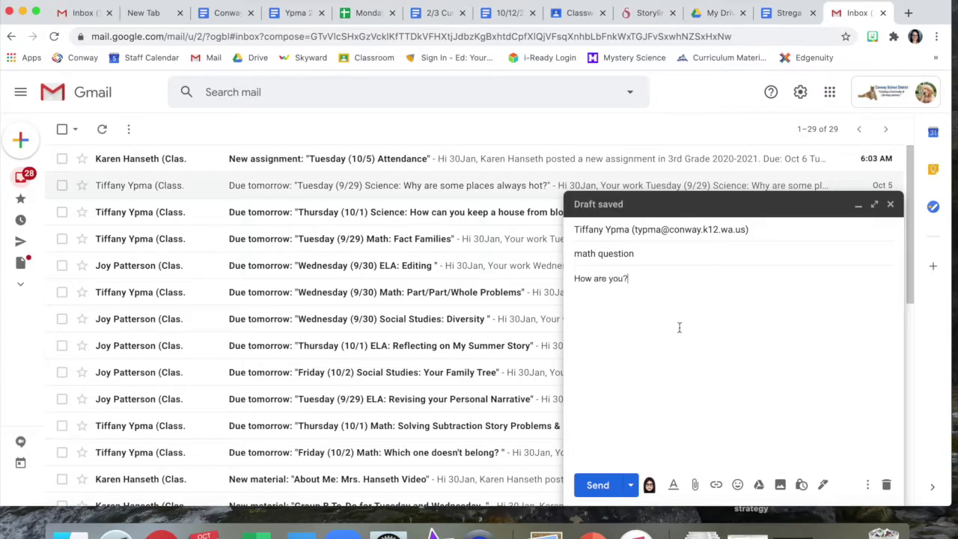
{"action": "key", "text": "Return"}
{"action": "key", "text": "Return"}
{"action": "key", "text": "BackSpace"}
{"action": "key", "text": "BackSpace"}
{"action": "key", "text": "BackSpace"}
{"action": "key", "text": "BackSpace"}
{"action": "key", "text": "BackSpace"}
{"action": "key", "text": "BackSpace"}
{"action": "key", "text": "BackSpace"}
{"action": "key", "text": "BackSpace"}
{"action": "key", "text": "BackSpace"}
{"action": "key", "text": "BackSpace"}
{"action": "key", "text": "BackSpace"}
{"action": "key", "text": "BackSpace"}
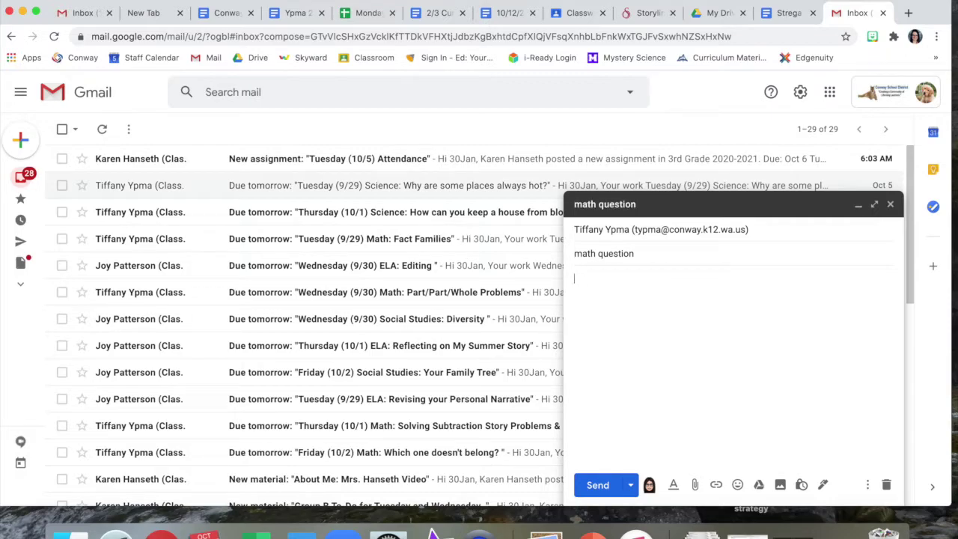
Write the greeting 'Hello,' and the line 'How are you? I'm enjoying my classes this week.'
{"action": "type", "text": "Hello,"}
{"action": "key", "text": "Return"}
{"action": "key", "text": "Return"}
{"action": "type", "text": "How"}
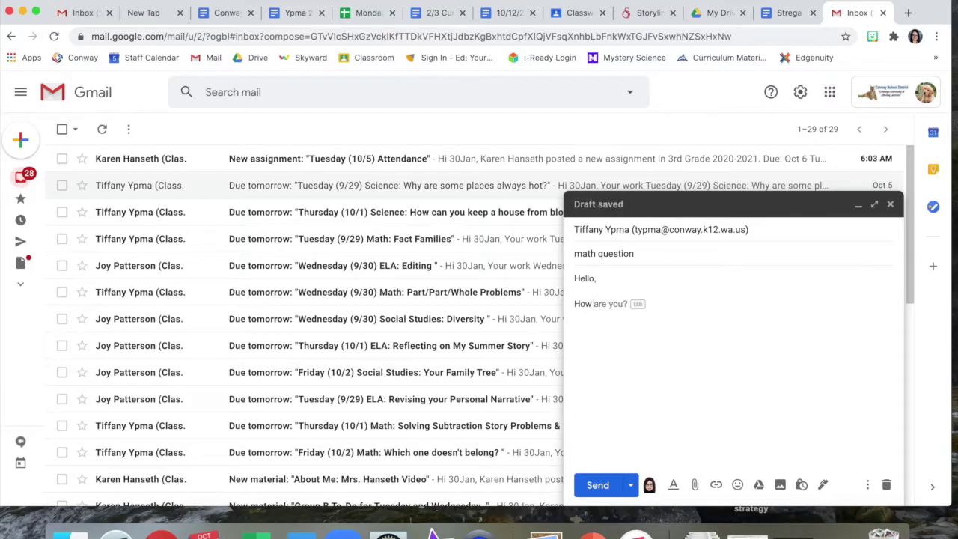
{"action": "type", "text": " are you? I'm en"}
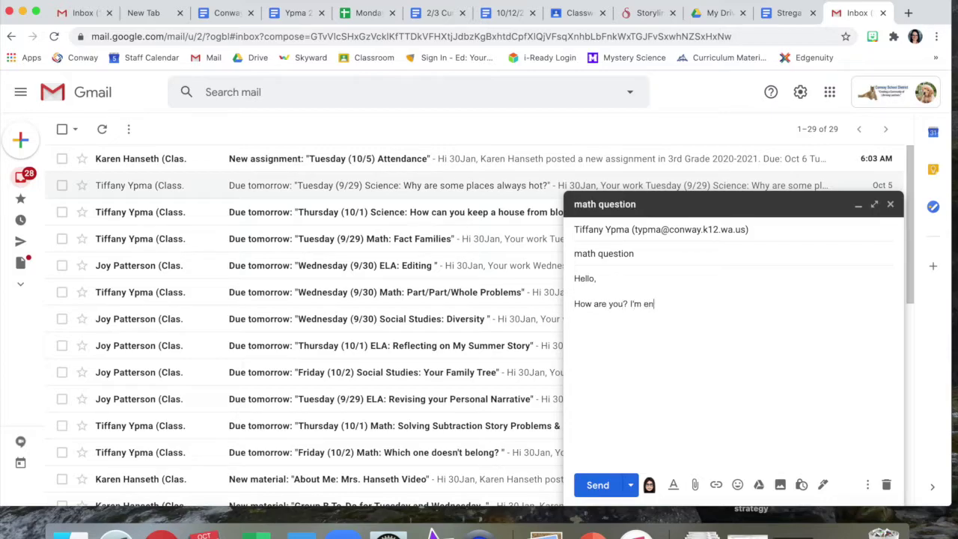
{"action": "type", "text": "joying my classes this week."}
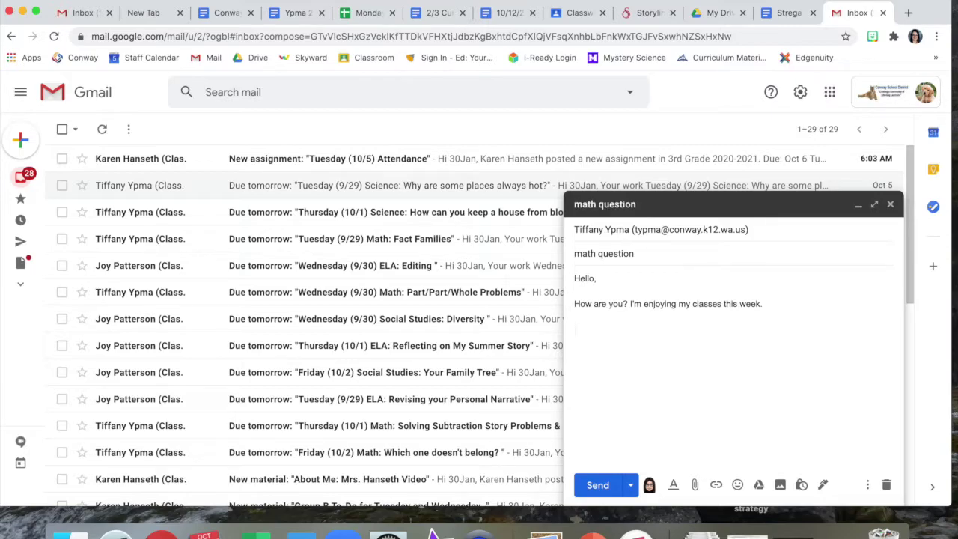
Try several sign-offs, settling on 'Thank you,' with the teacher's name on the next line
{"action": "type", "text": "Sincerely"}
{"action": "key", "text": "BackSpace"}
{"action": "key", "text": "BackSpace"}
{"action": "key", "text": "BackSpace"}
{"action": "key", "text": "BackSpace"}
{"action": "key", "text": "BackSpace"}
{"action": "key", "text": "BackSpace"}
{"action": "key", "text": "BackSpace"}
{"action": "key", "text": "BackSpace"}
{"action": "key", "text": "BackSpace"}
{"action": "key", "text": "BackSpace"}
{"action": "key", "text": "BackSpace"}
{"action": "type", "text": "Talk to you soon"}
{"action": "key", "text": "BackSpace"}
{"action": "key", "text": "BackSpace"}
{"action": "key", "text": "BackSpace"}
{"action": "key", "text": "BackSpace"}
{"action": "key", "text": "BackSpace"}
{"action": "key", "text": "BackSpace"}
{"action": "key", "text": "BackSpace"}
{"action": "key", "text": "BackSpace"}
{"action": "key", "text": "BackSpace"}
{"action": "key", "text": "BackSpace"}
{"action": "key", "text": "BackSpace"}
{"action": "key", "text": "BackSpace"}
{"action": "key", "text": "BackSpace"}
{"action": "key", "text": "BackSpace"}
{"action": "key", "text": "BackSpace"}
{"action": "key", "text": "BackSpace"}
{"action": "type", "text": "-Mrs. Ypma"}
{"action": "key", "text": "BackSpace"}
{"action": "key", "text": "BackSpace"}
{"action": "key", "text": "BackSpace"}
{"action": "key", "text": "BackSpace"}
{"action": "key", "text": "BackSpace"}
{"action": "key", "text": "BackSpace"}
{"action": "key", "text": "BackSpace"}
{"action": "key", "text": "BackSpace"}
{"action": "key", "text": "BackSpace"}
{"action": "key", "text": "BackSpace"}
{"action": "type", "text": "From,"}
{"action": "key", "text": "BackSpace"}
{"action": "key", "text": "BackSpace"}
{"action": "key", "text": "BackSpace"}
{"action": "key", "text": "BackSpace"}
{"action": "key", "text": "BackSpace"}
{"action": "type", "text": "Thank you,"}
{"action": "key", "text": "Return"}
{"action": "type", "text": "Mrs. Ypma"}
Look over the math question body text, then send the email to the teacher
{"action": "left_click_drag", "start_coordinate": [601, 278], "coordinate": [643, 345]}
{"action": "left_click", "coordinate": [650, 352]}
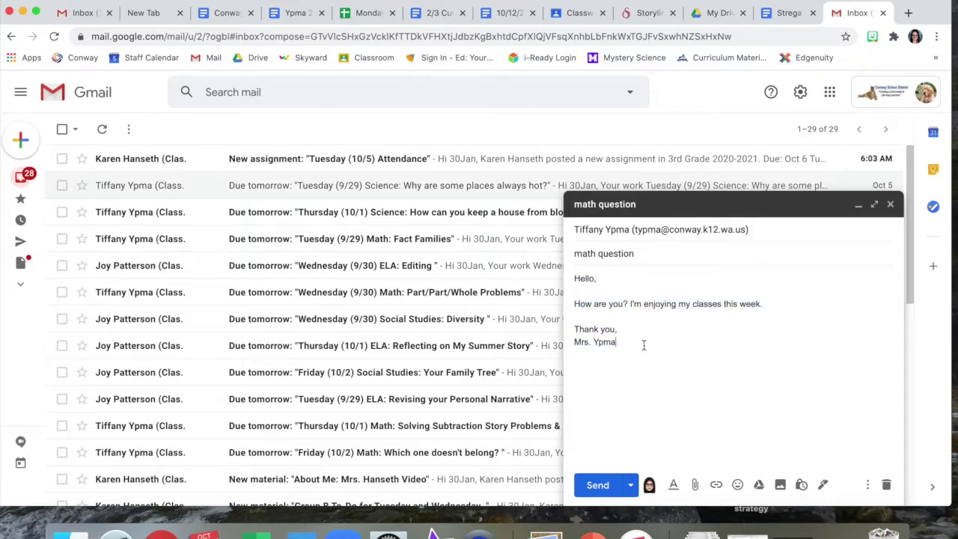
{"action": "left_click", "coordinate": [599, 486]}
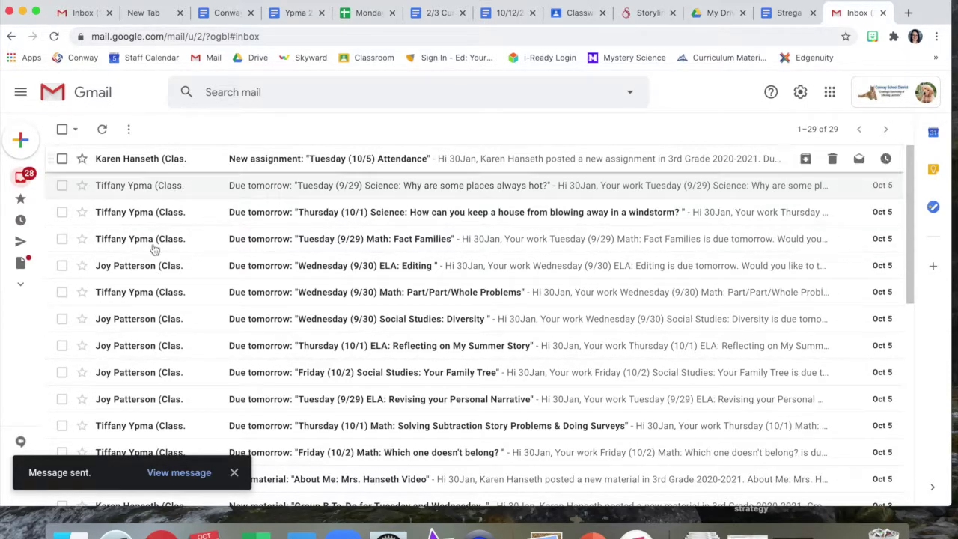
{"action": "scroll", "coordinate": [175, 299], "scroll_direction": "down", "scroll_amount": 5}
{"action": "scroll", "coordinate": [176, 299], "scroll_direction": "up", "scroll_amount": 5}
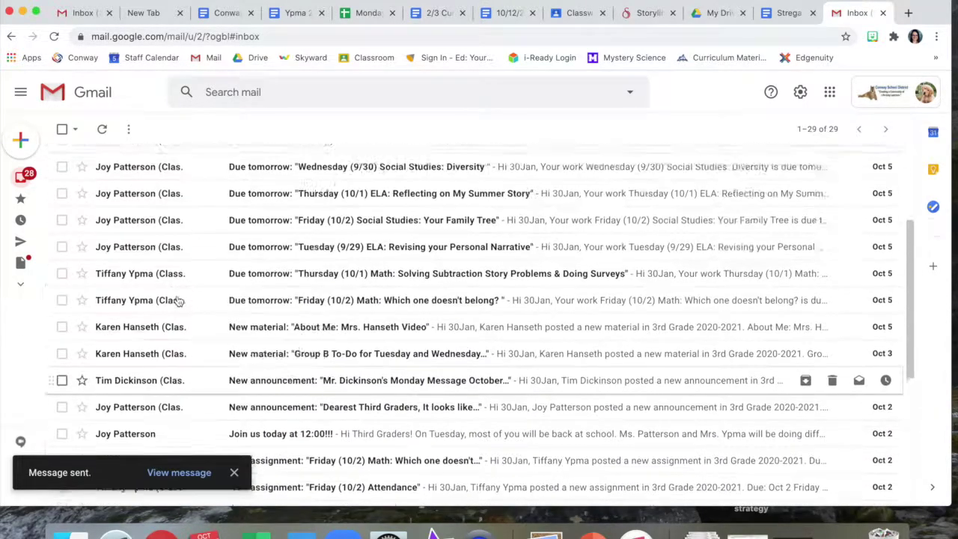
{"action": "mouse_move", "coordinate": [178, 300]}
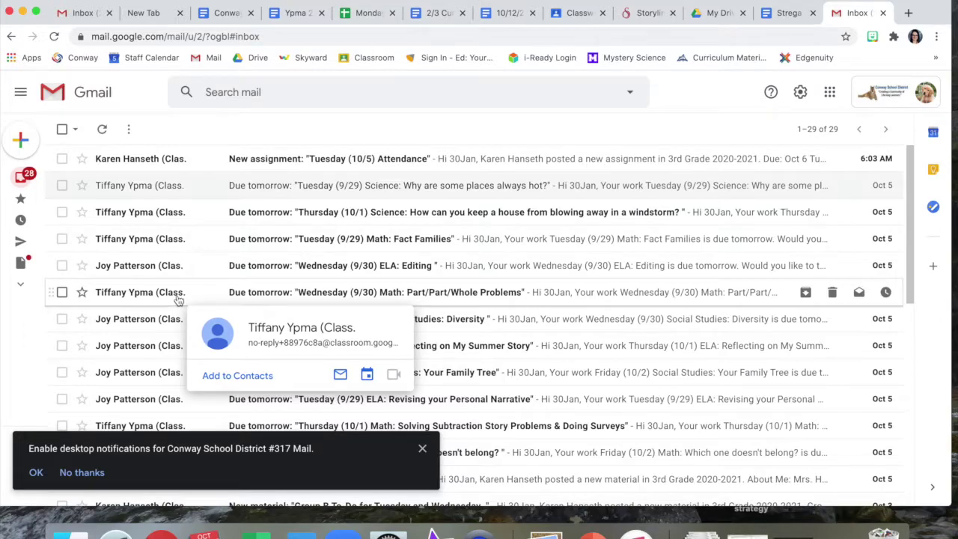
{"action": "left_click", "coordinate": [82, 473]}
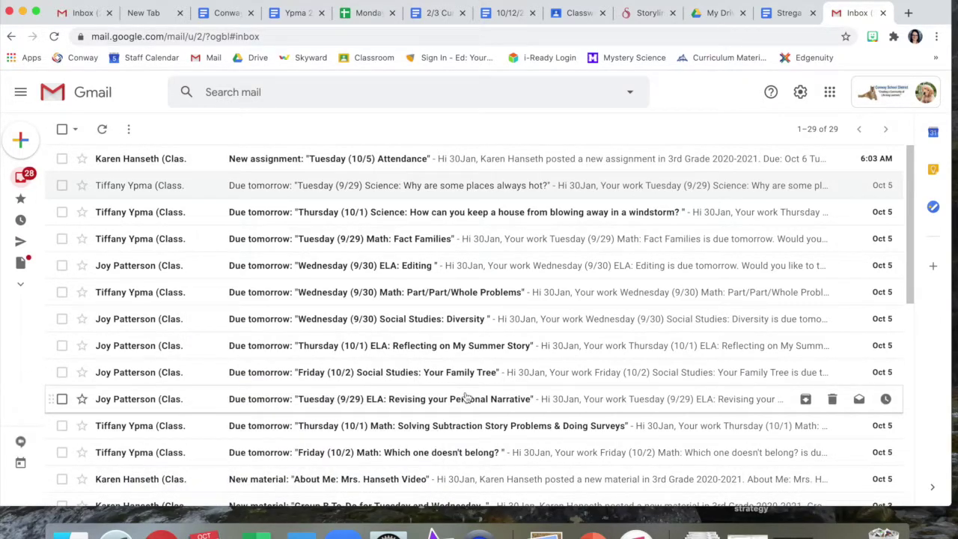